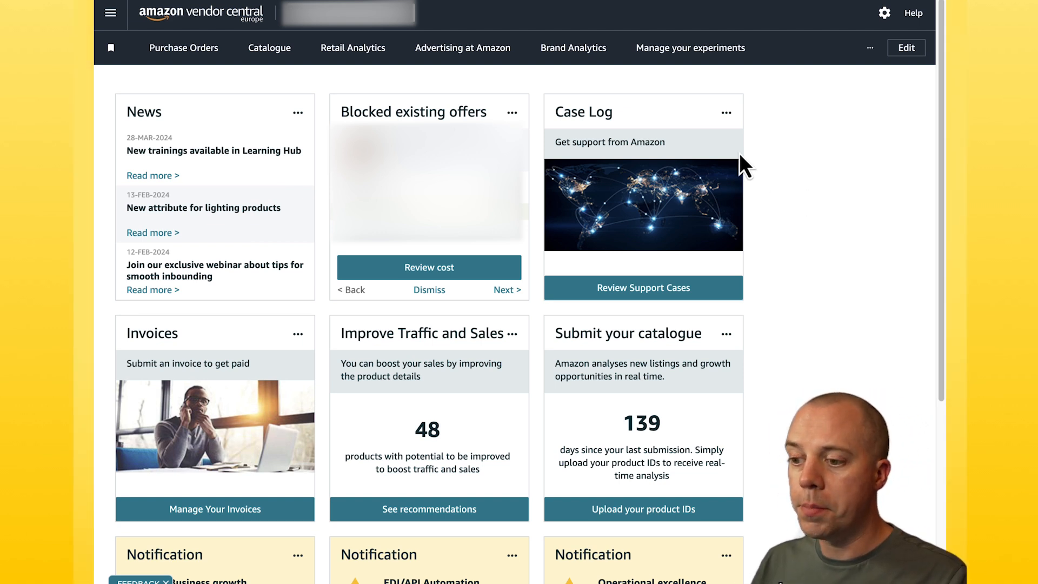
Open the Sales report within the Retail Analytics reports
{"action": "left_click", "coordinate": [203, 18]}
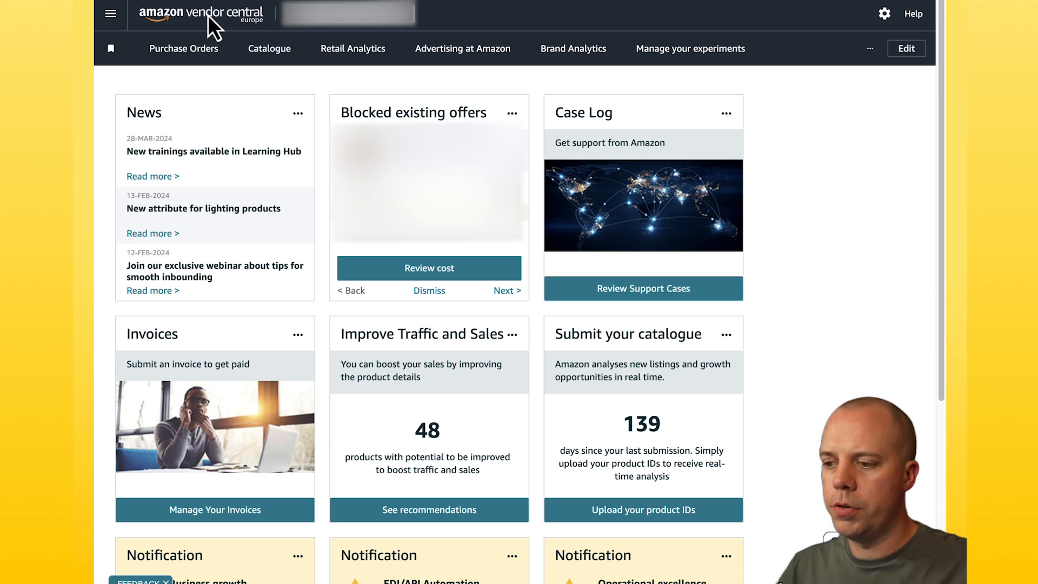
{"action": "left_click", "coordinate": [110, 16]}
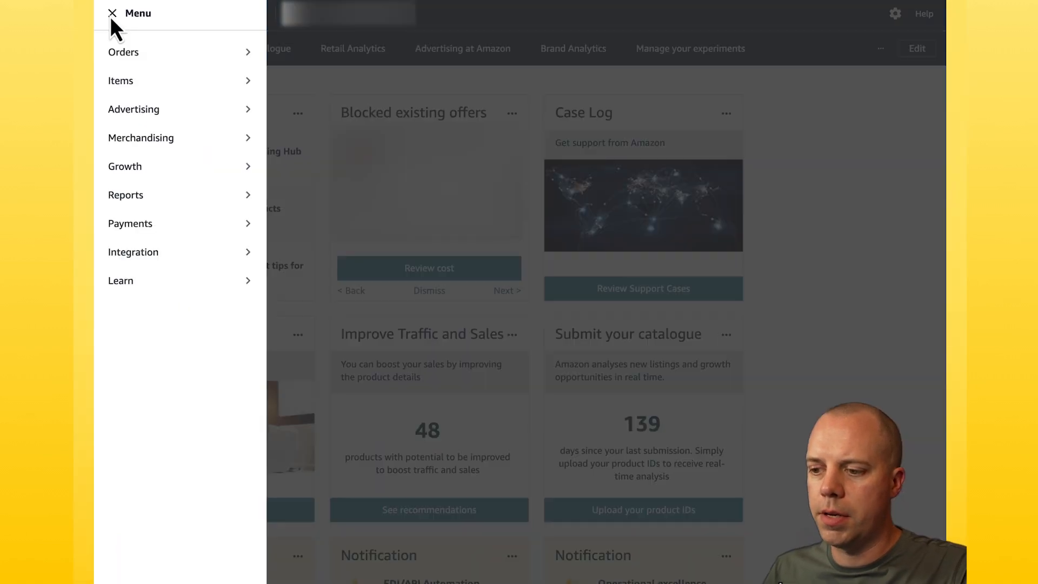
{"action": "mouse_move", "coordinate": [140, 208]}
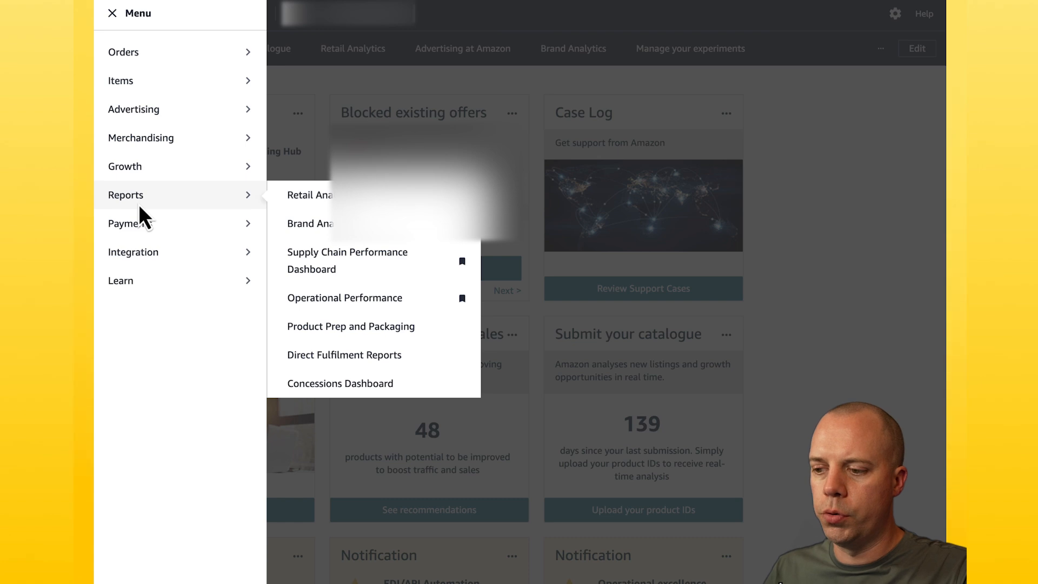
{"action": "left_click", "coordinate": [311, 194]}
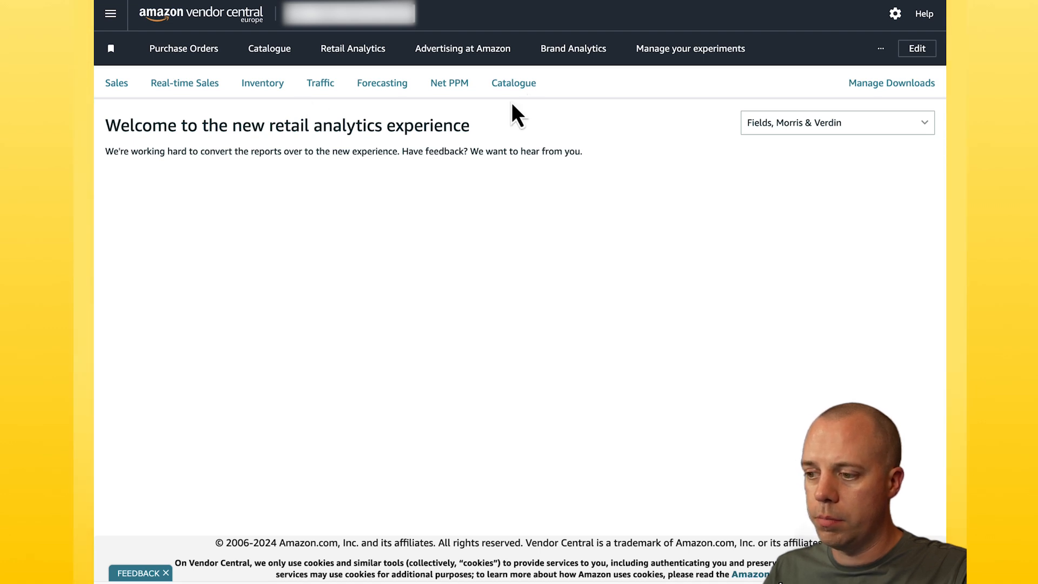
{"action": "left_click", "coordinate": [116, 88]}
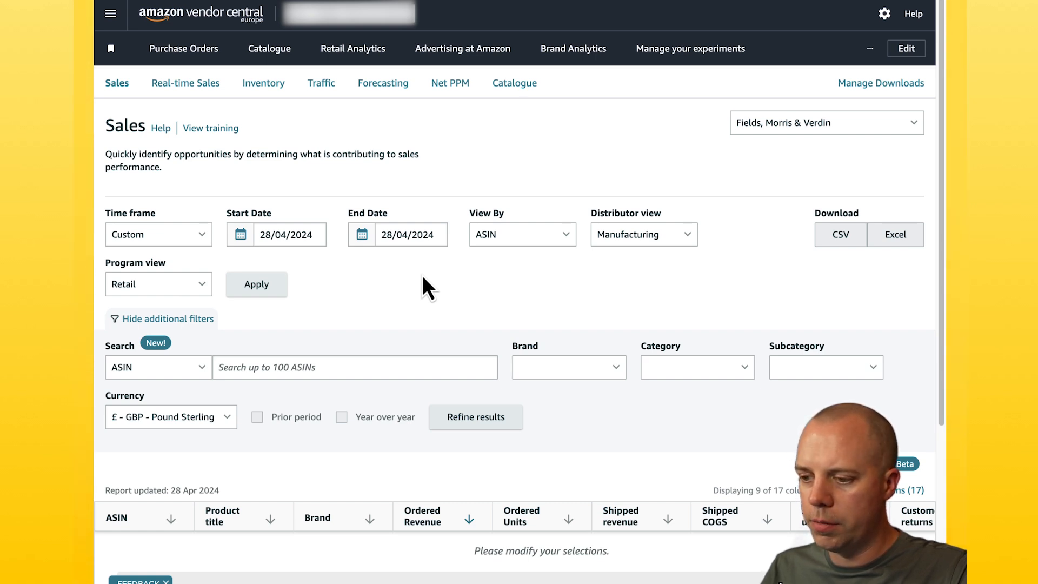
Set the Sales report's time frame to To date with a Year to date lookback
{"action": "left_click", "coordinate": [194, 233]}
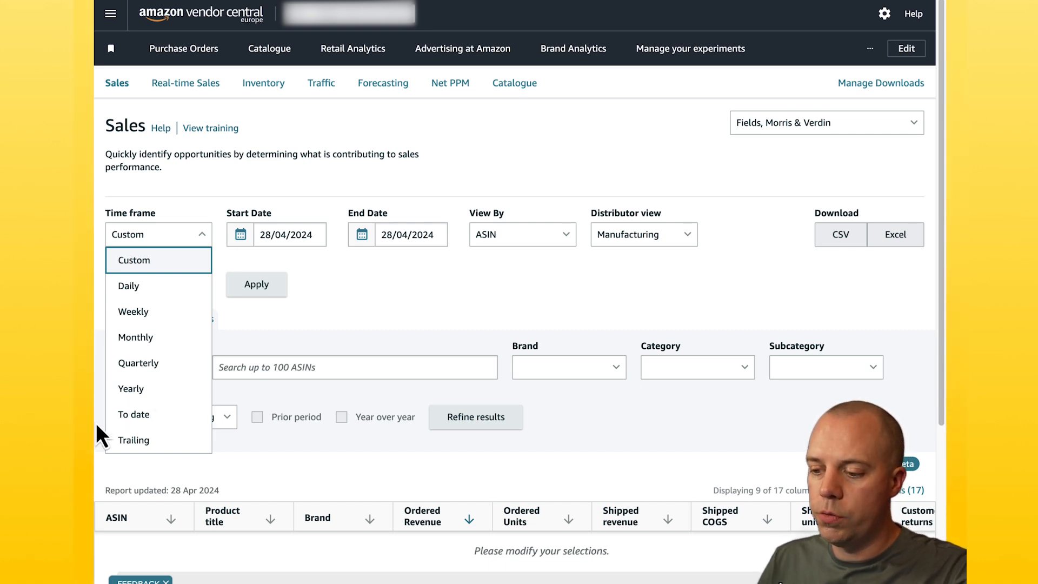
{"action": "left_click", "coordinate": [154, 423]}
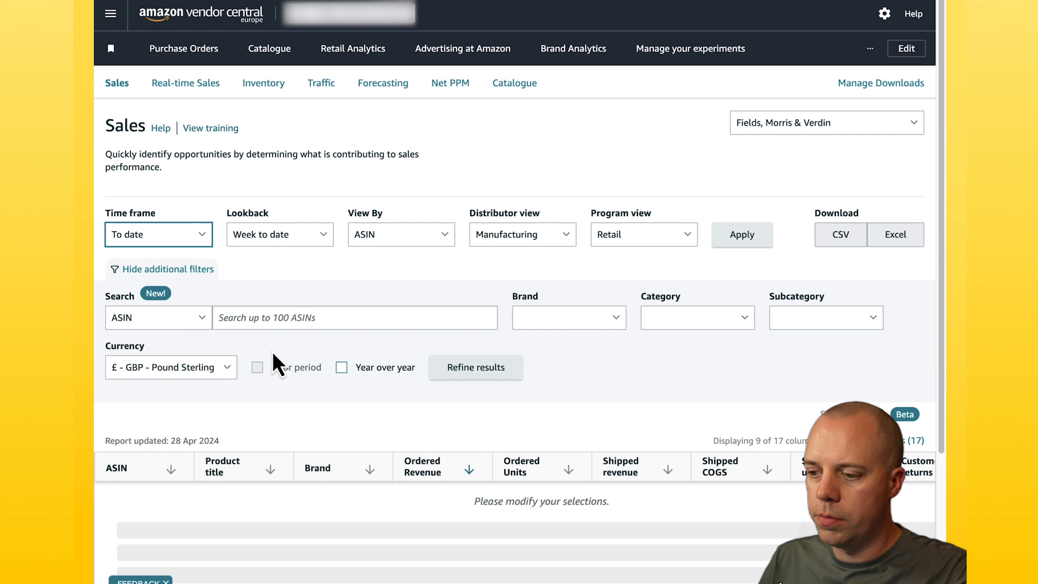
{"action": "left_click", "coordinate": [276, 240]}
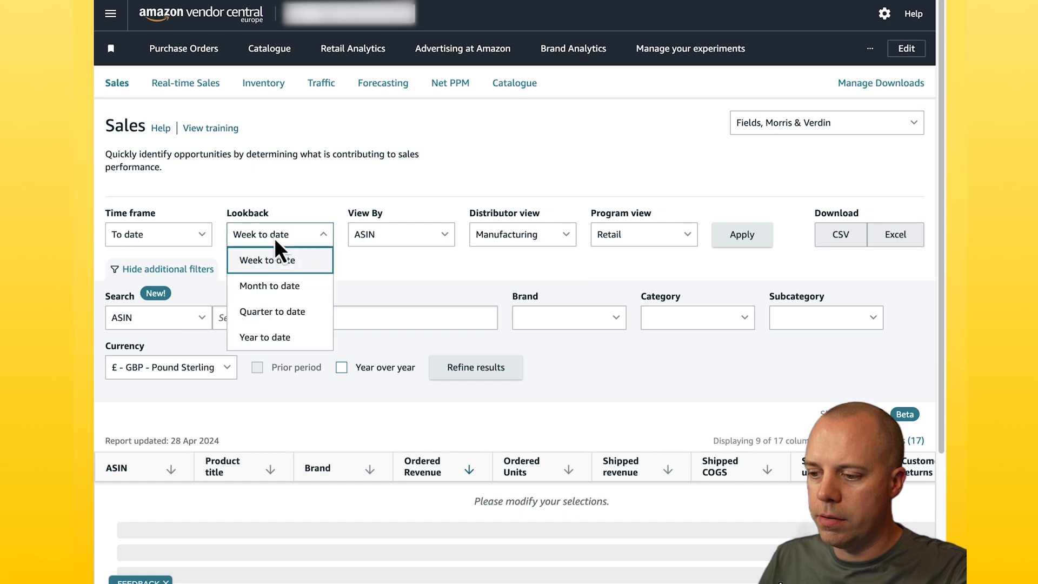
{"action": "left_click", "coordinate": [288, 343]}
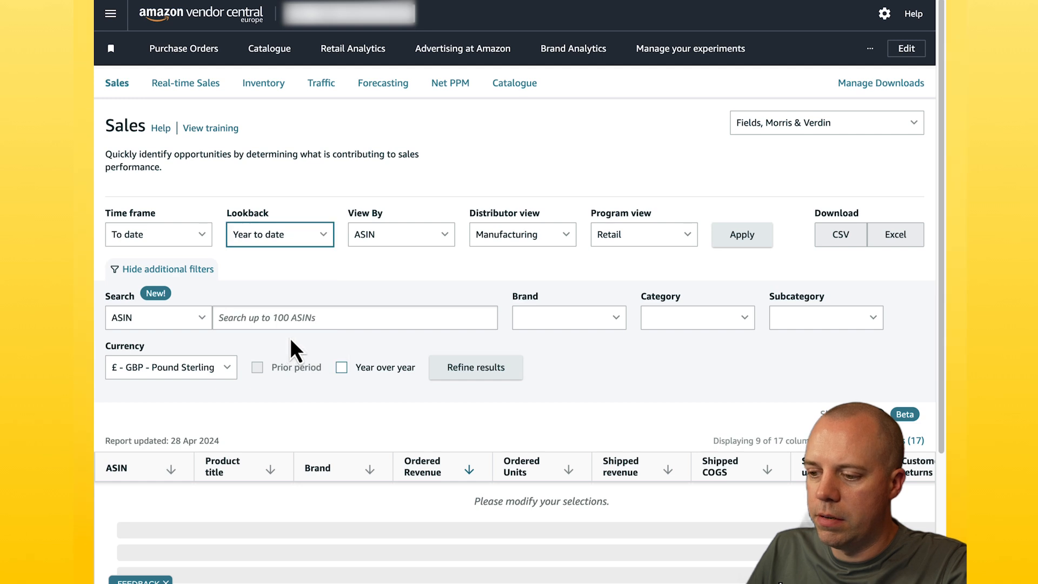
Set the time frame to Trailing and review the lookback periods offered for it
{"action": "left_click", "coordinate": [170, 229]}
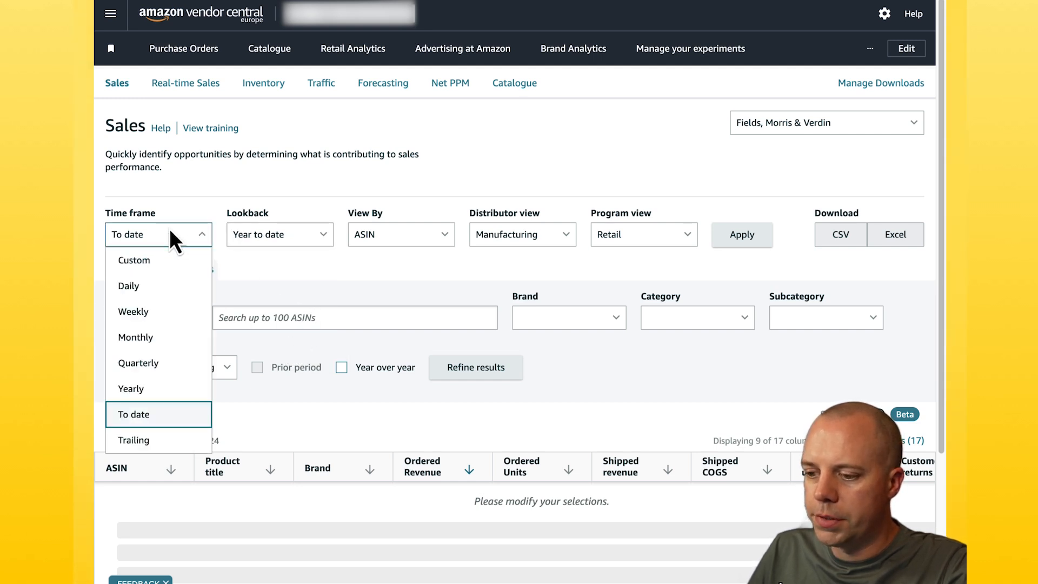
{"action": "left_click", "coordinate": [164, 440]}
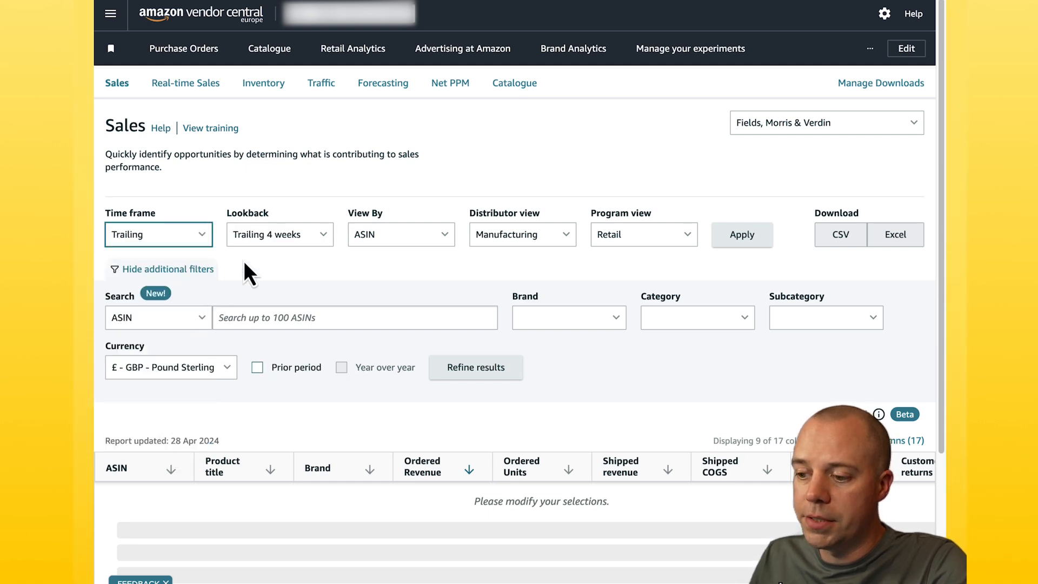
{"action": "left_click", "coordinate": [278, 235]}
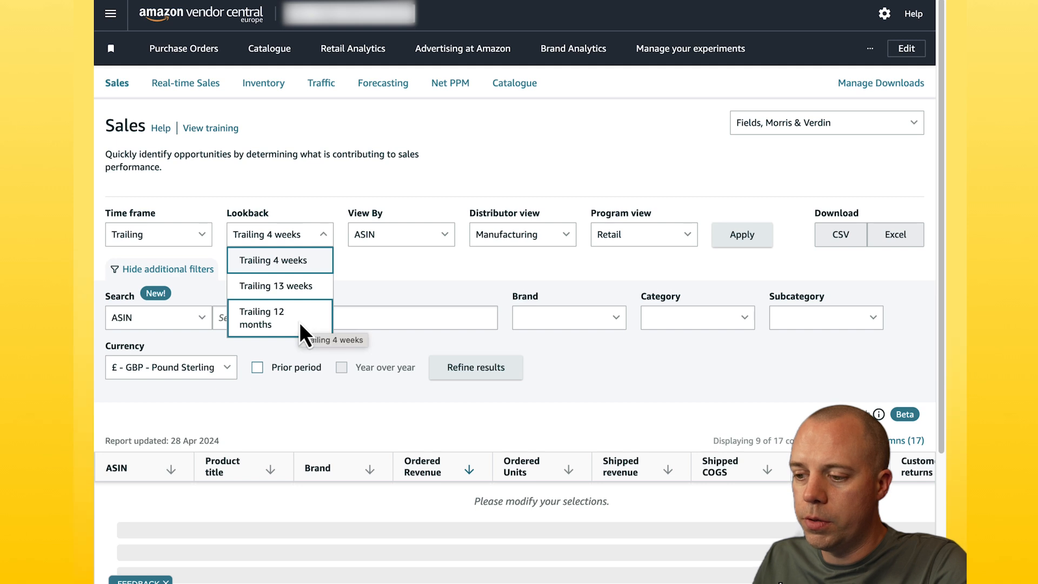
{"action": "left_click", "coordinate": [367, 274]}
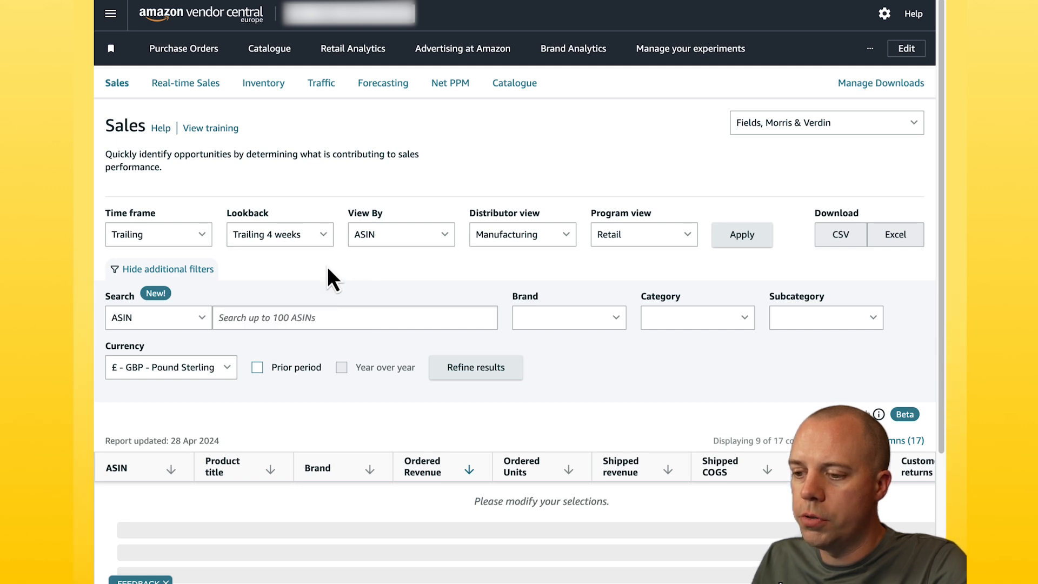
Set the Sales report's time frame to Monthly and review the months and years offered
{"action": "left_click", "coordinate": [161, 236]}
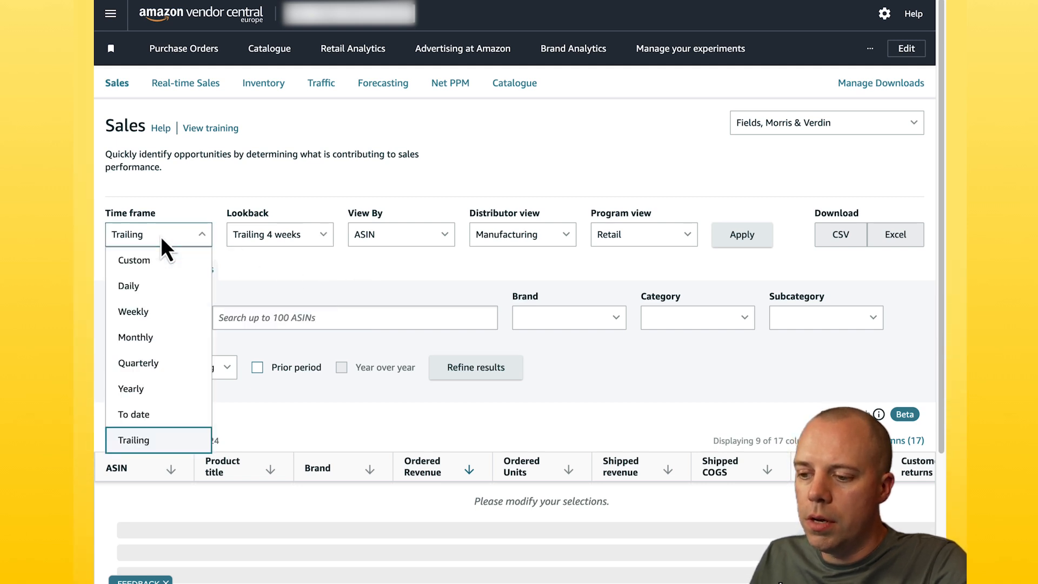
{"action": "left_click", "coordinate": [168, 336]}
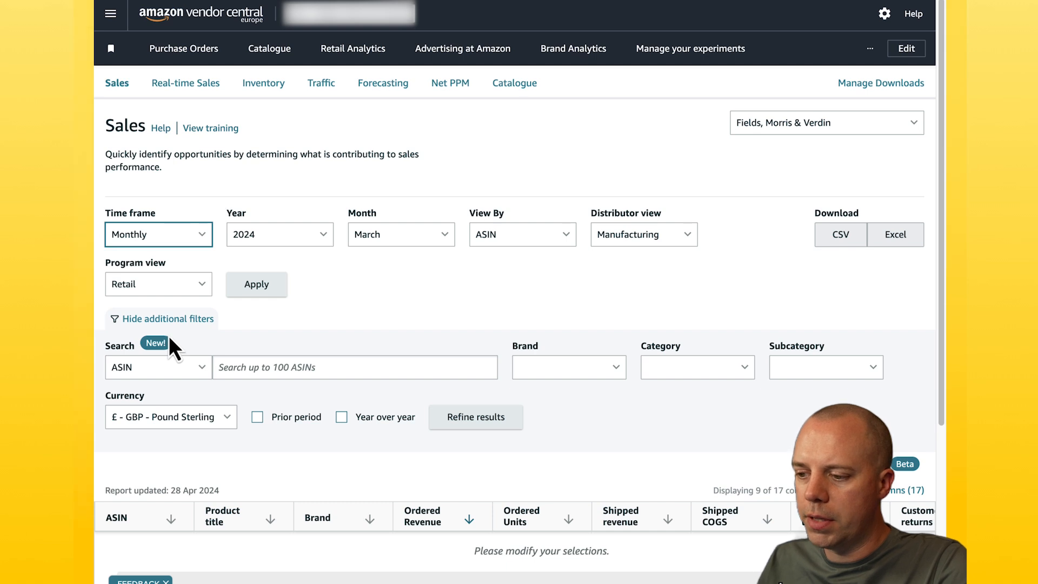
{"action": "left_click", "coordinate": [379, 238]}
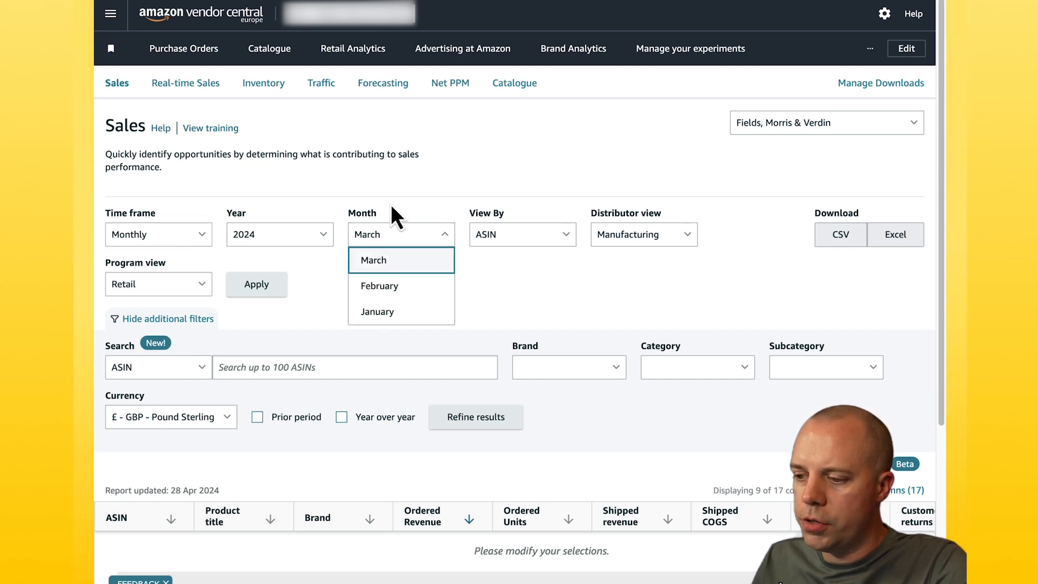
{"action": "left_click", "coordinate": [331, 305]}
{"action": "left_click", "coordinate": [299, 243]}
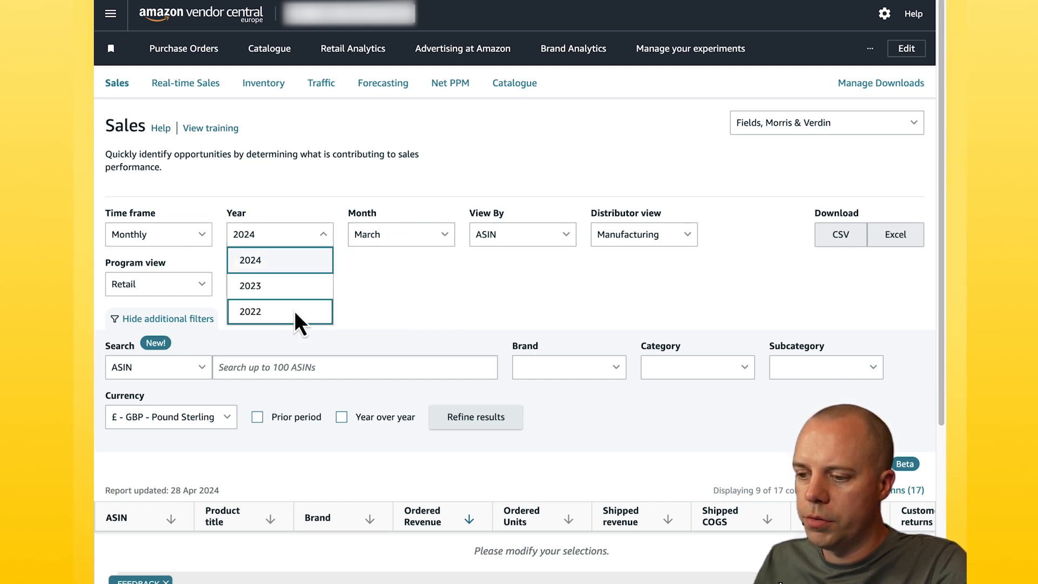
{"action": "left_click", "coordinate": [372, 303]}
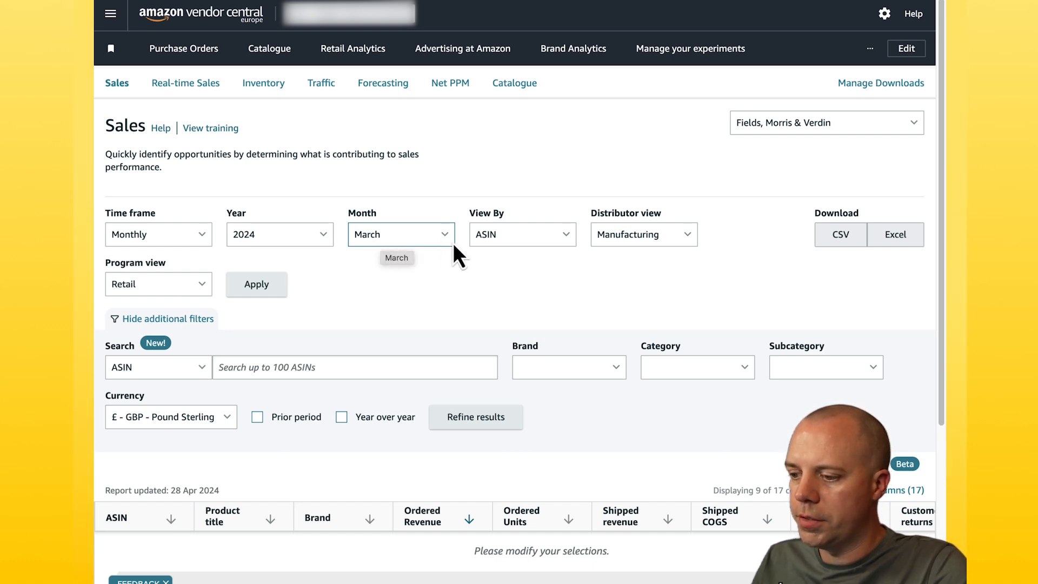
Review the View By grouping choices and the Distributor view choices without changing them
{"action": "left_click", "coordinate": [490, 237]}
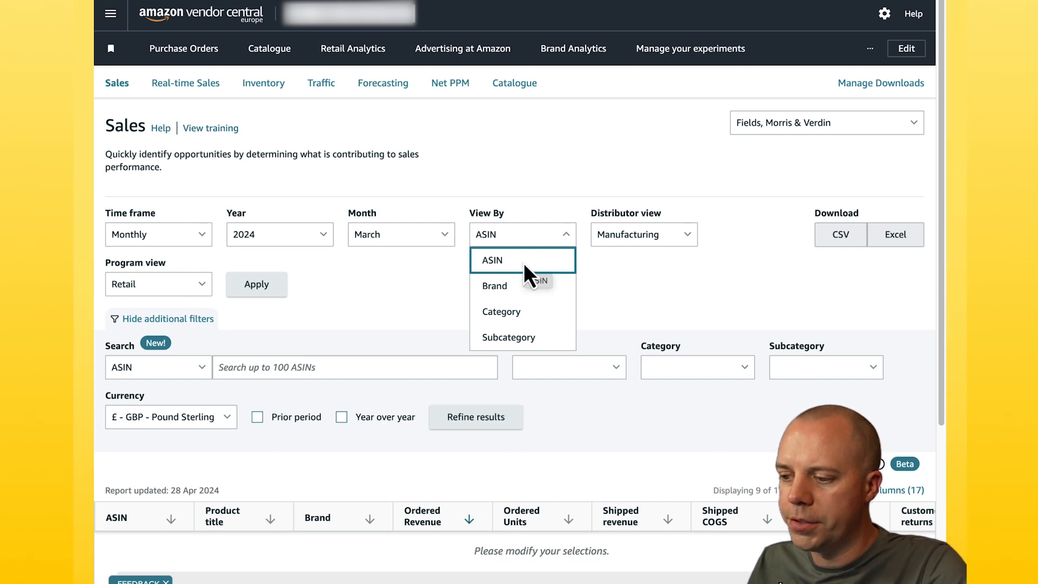
{"action": "left_click", "coordinate": [508, 185]}
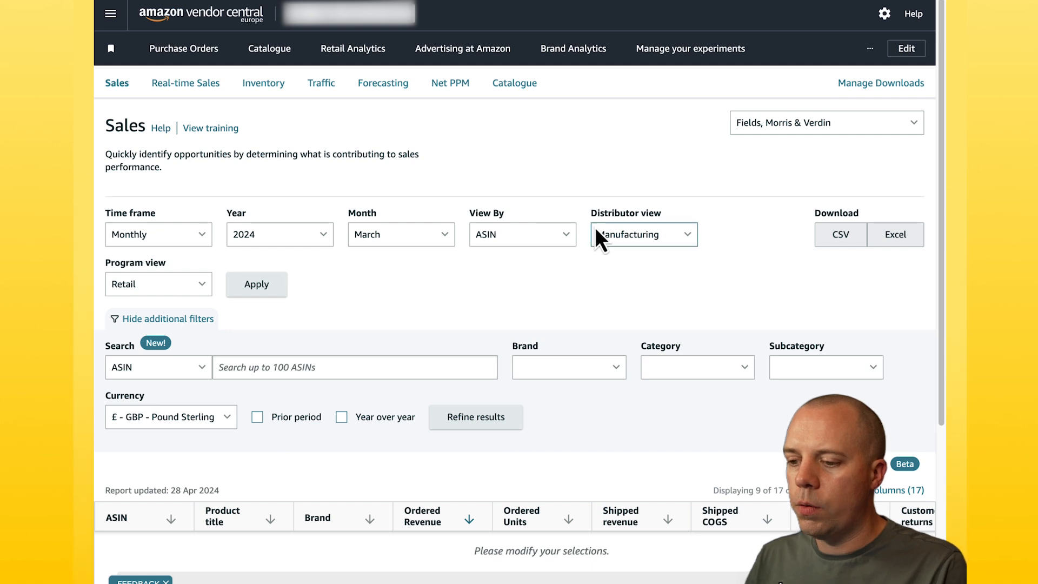
{"action": "left_click", "coordinate": [661, 241]}
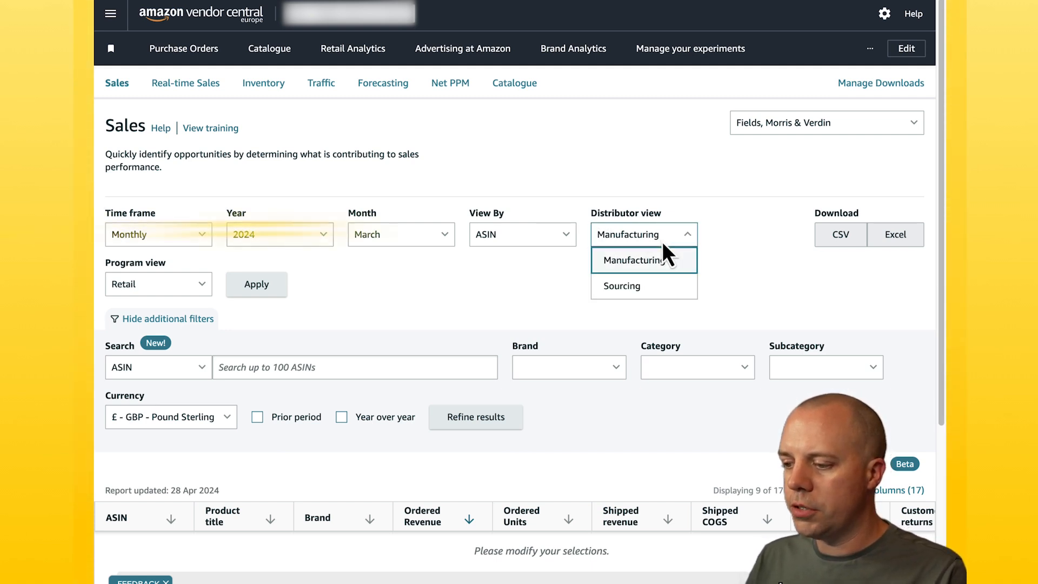
{"action": "left_click", "coordinate": [673, 176]}
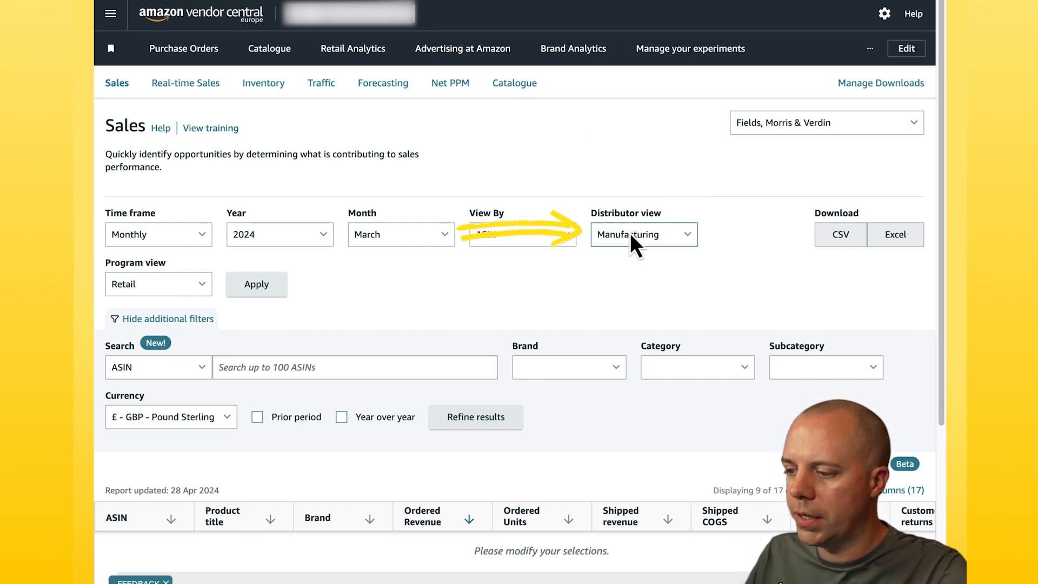
{"action": "left_click", "coordinate": [648, 244]}
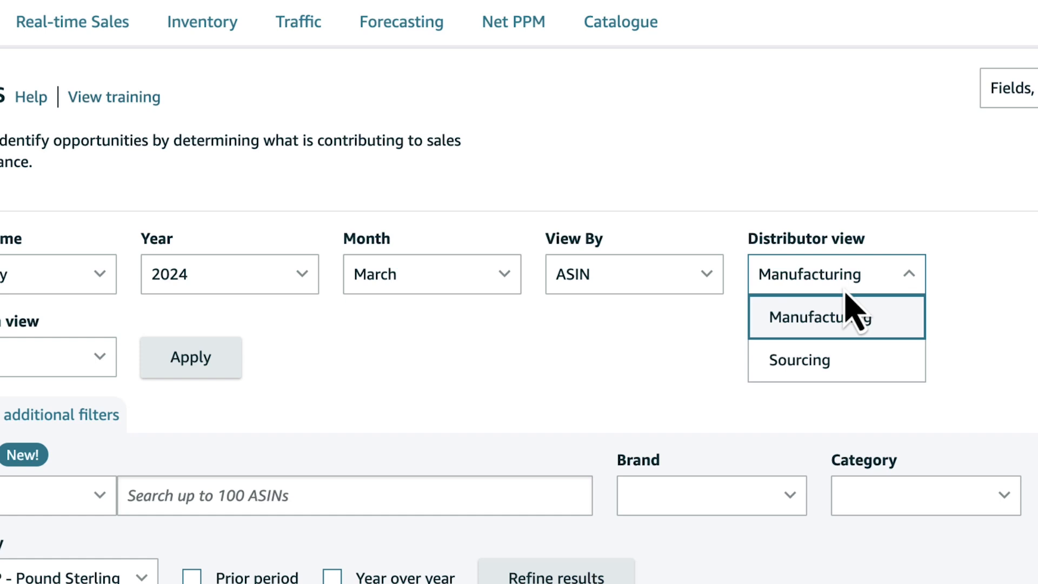
{"action": "left_click", "coordinate": [849, 258]}
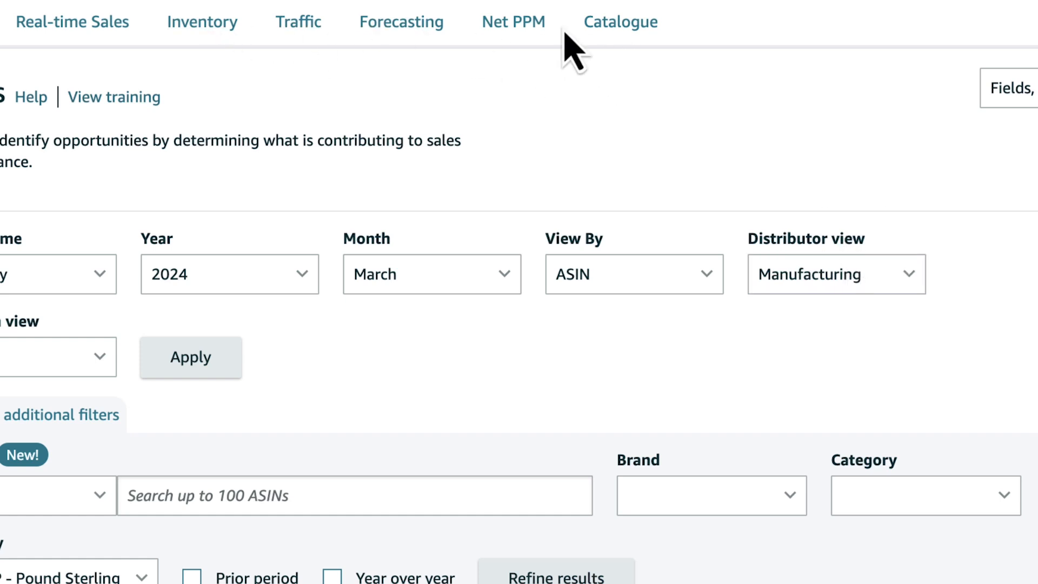
Switch the Distributor view to Sourcing and back to Manufacturing twice to compare the two options
{"action": "left_click", "coordinate": [833, 289]}
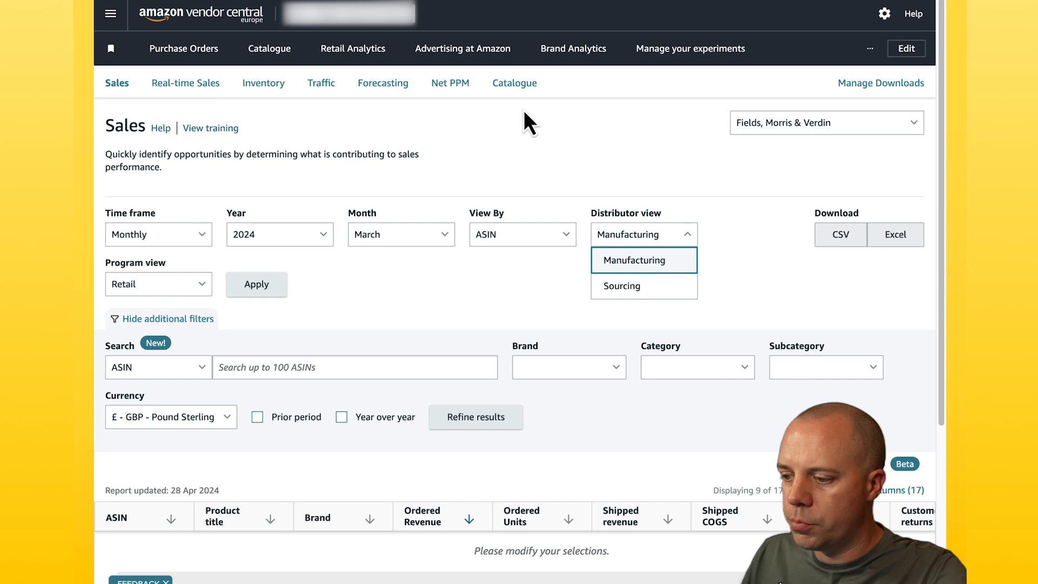
{"action": "left_click", "coordinate": [646, 299]}
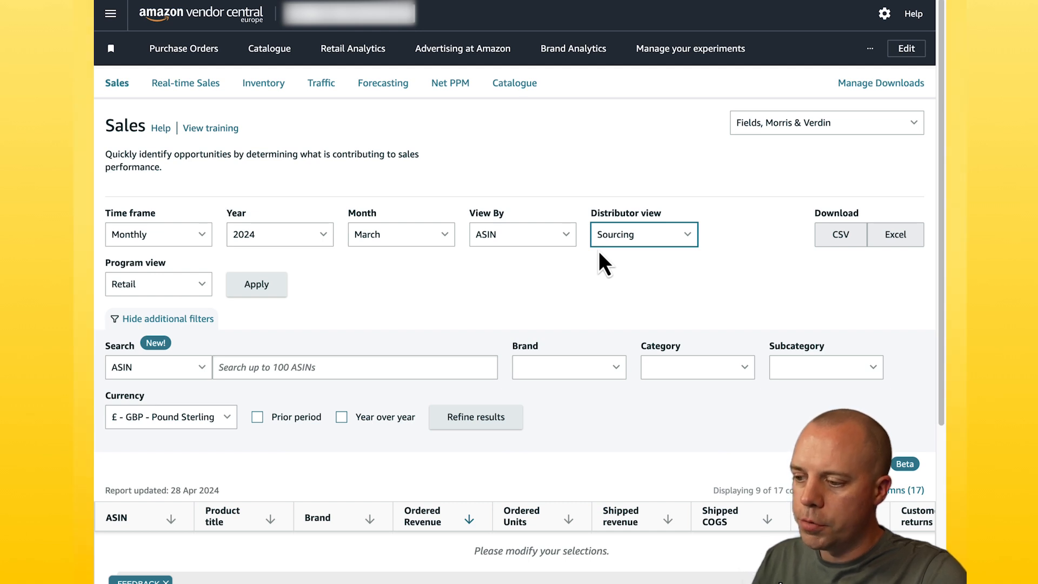
{"action": "left_click", "coordinate": [629, 240]}
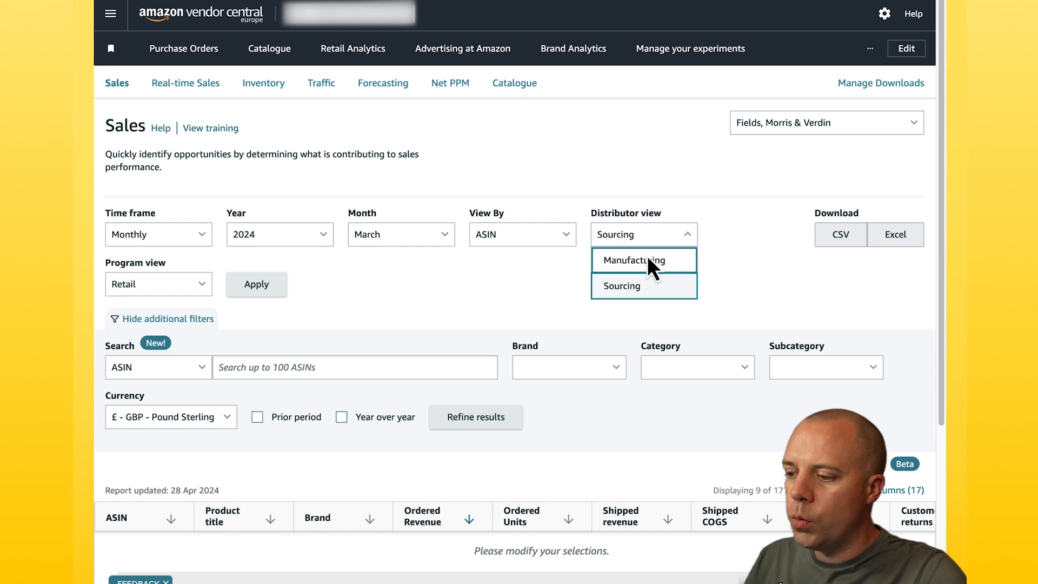
{"action": "left_click", "coordinate": [684, 264]}
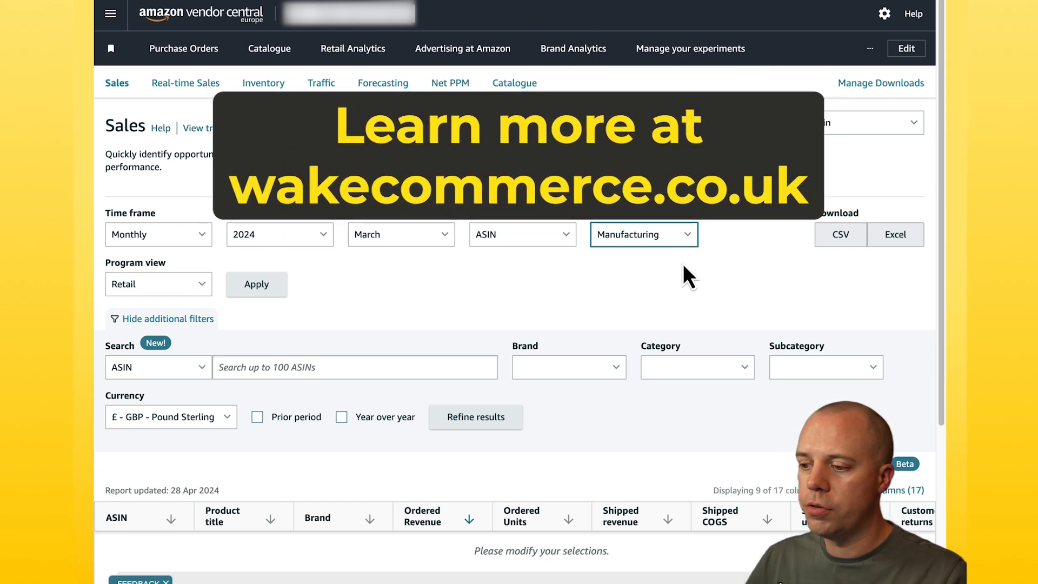
{"action": "left_click", "coordinate": [637, 241]}
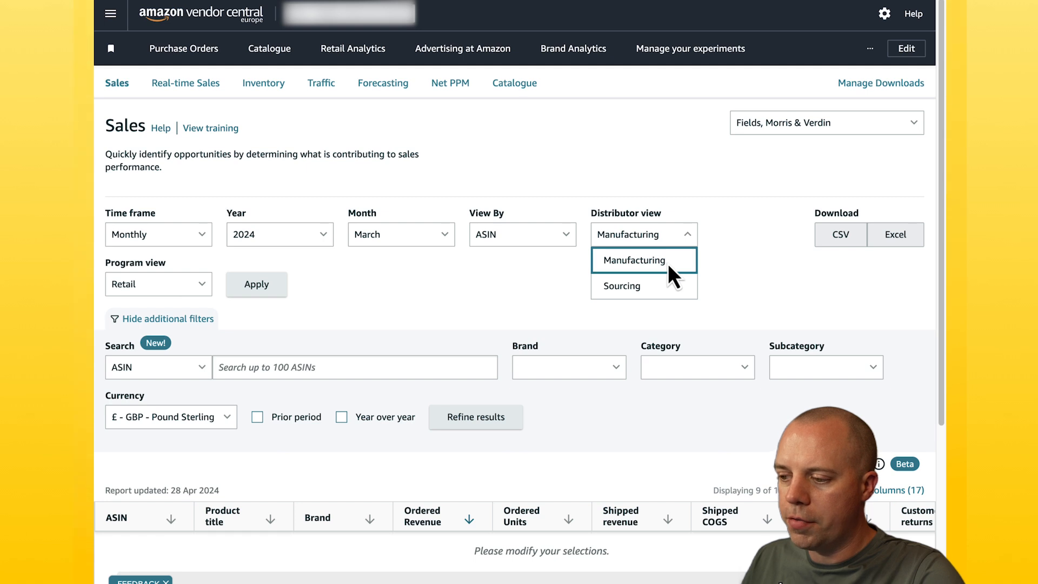
{"action": "left_click", "coordinate": [633, 286]}
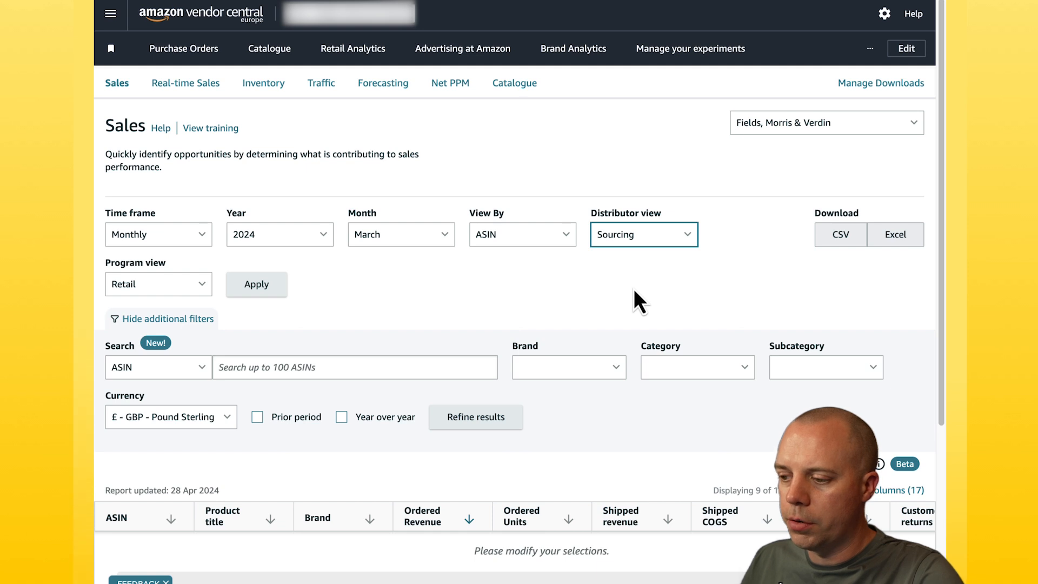
{"action": "left_click", "coordinate": [614, 246]}
{"action": "left_click", "coordinate": [628, 261]}
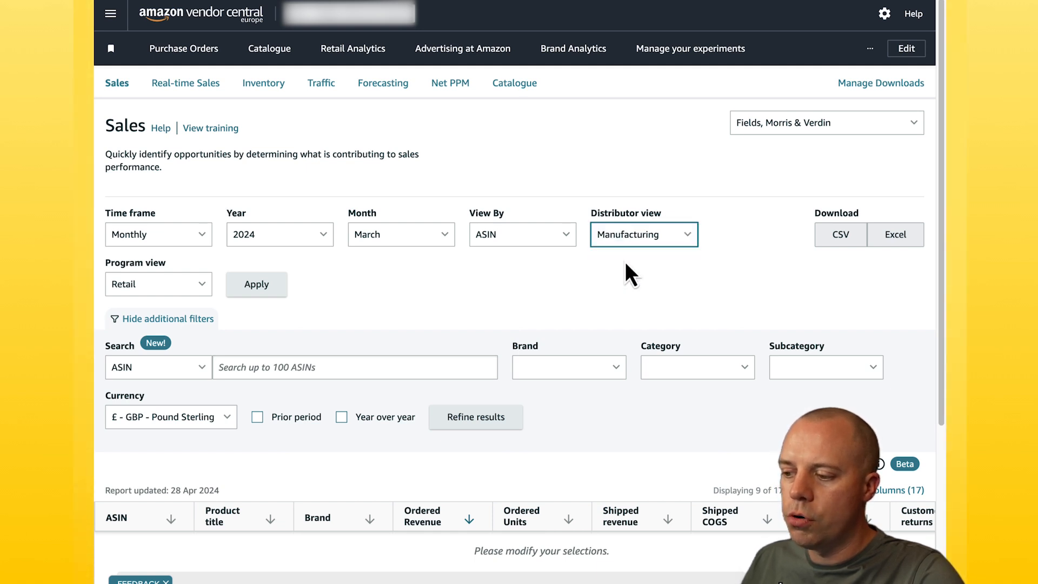
Set the Distributor view to Sourcing and review the choices offered for the Program view
{"action": "left_click", "coordinate": [650, 242]}
{"action": "left_click", "coordinate": [637, 284]}
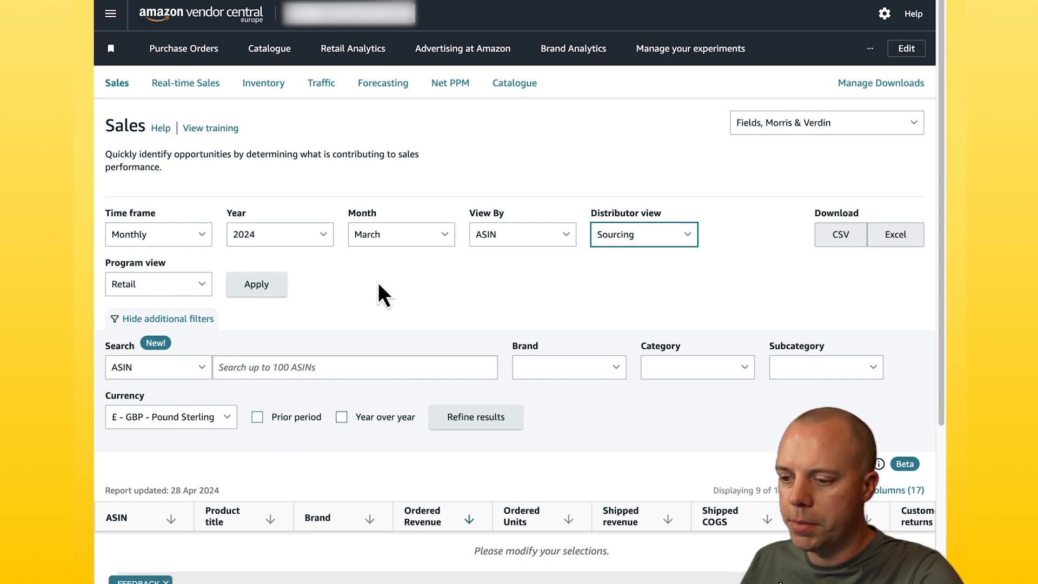
{"action": "left_click", "coordinate": [172, 290]}
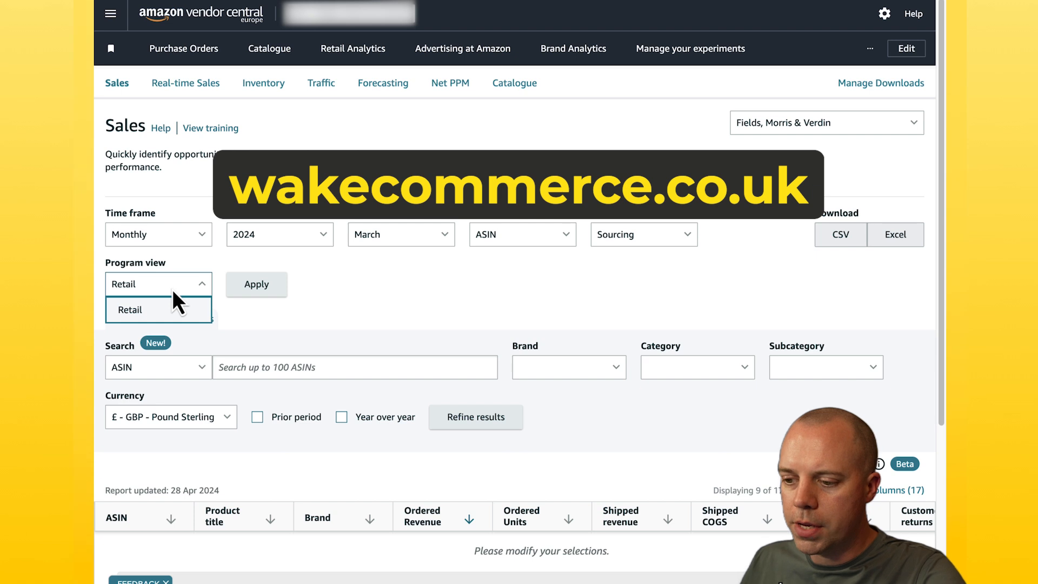
{"action": "left_click", "coordinate": [172, 289]}
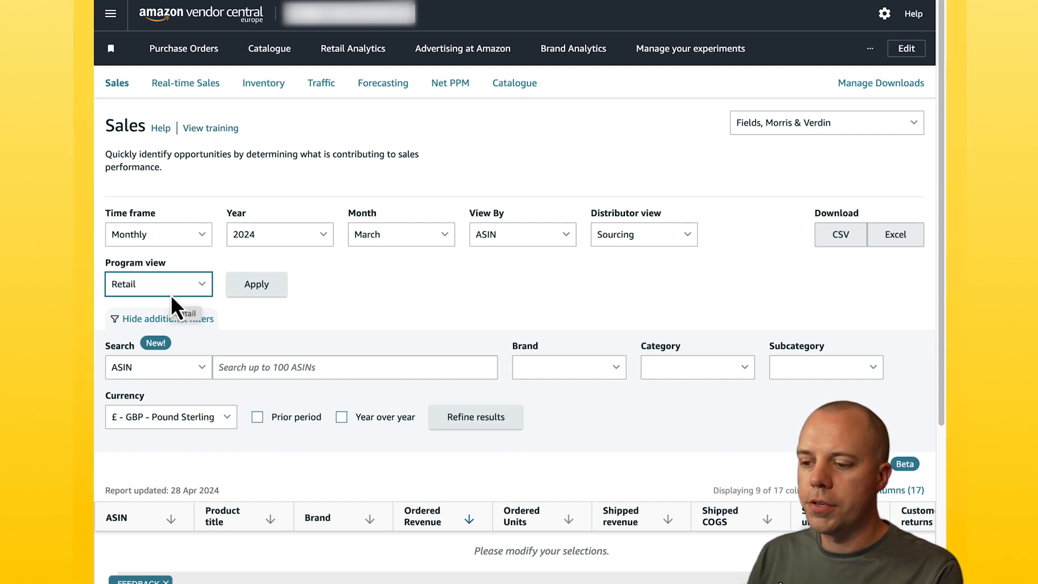
{"action": "left_click", "coordinate": [172, 293]}
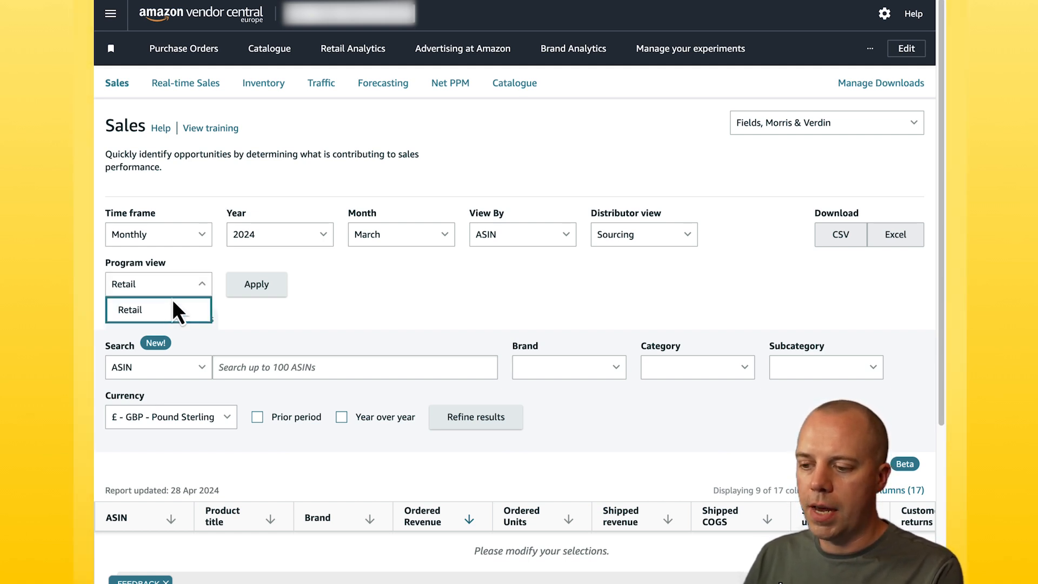
Apply the Sales report filters with the Retail program view and both the Prior period and Year over year comparisons enabled
{"action": "left_click", "coordinate": [171, 306]}
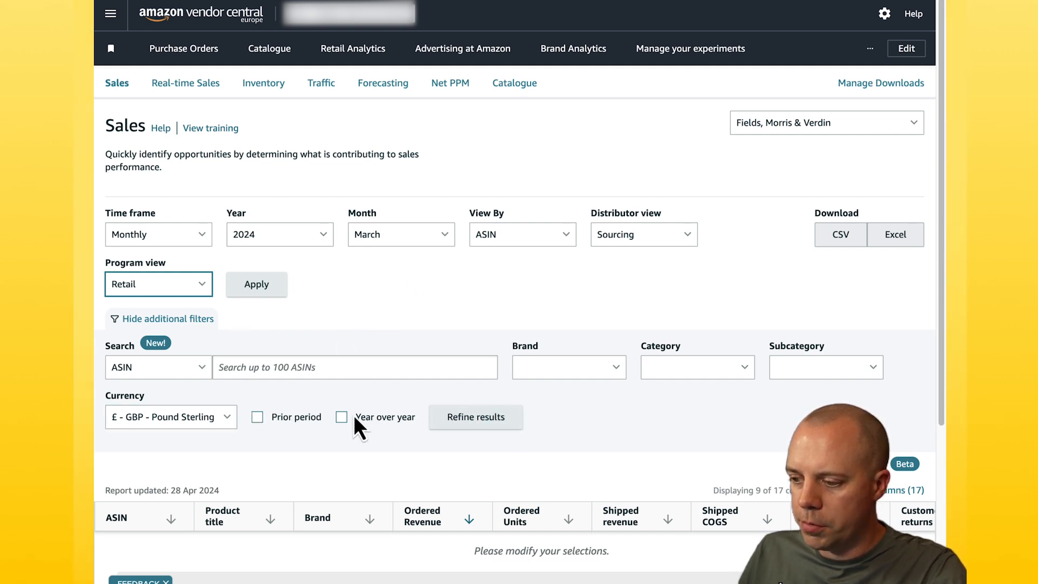
{"action": "left_click", "coordinate": [280, 418]}
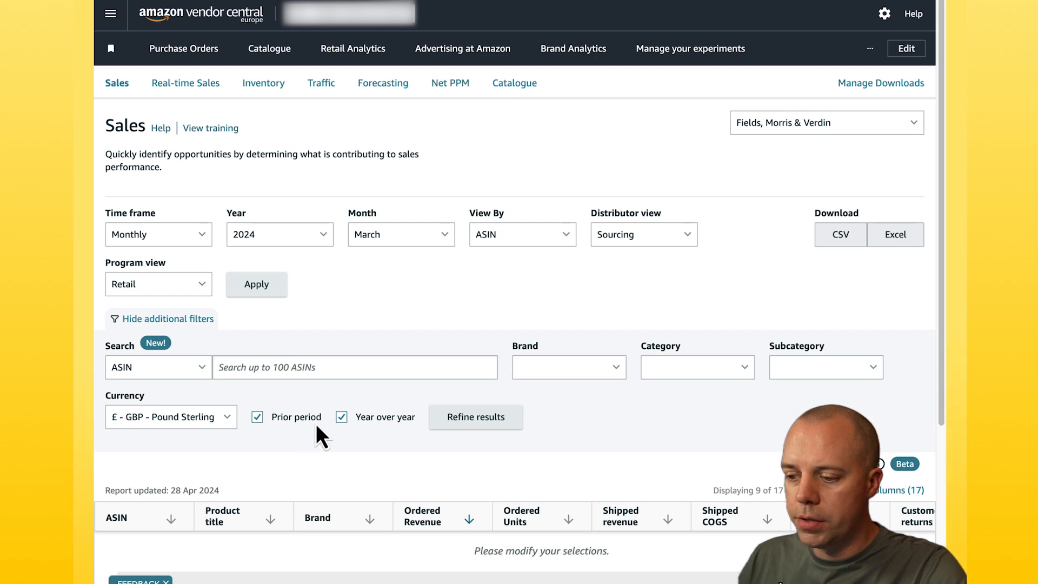
{"action": "left_click", "coordinate": [254, 292]}
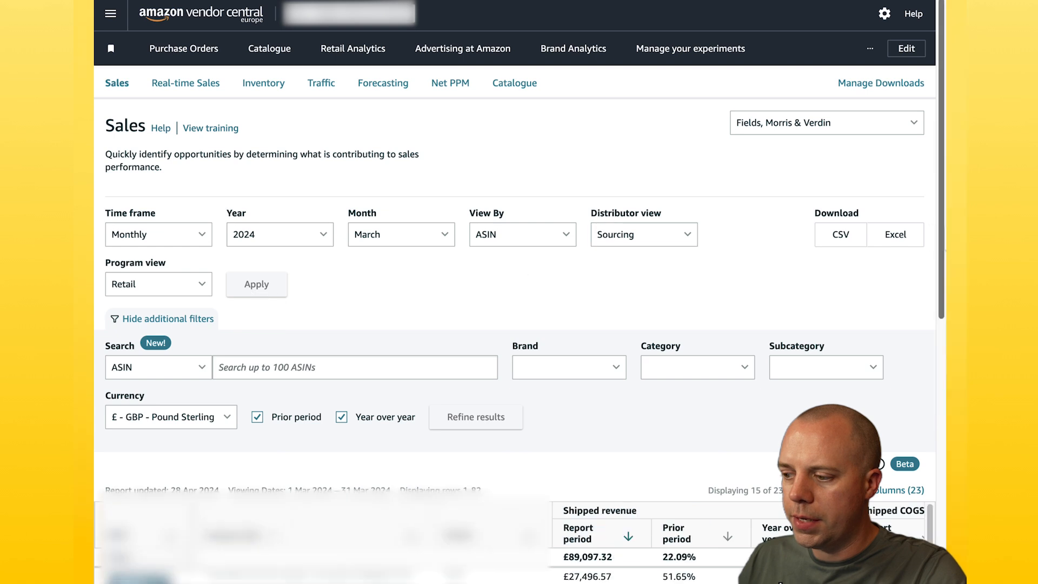
Review the report table's shipped revenue, shipped COGS, shipped units and customer returns columns with their period comparisons
{"action": "left_click_drag", "start_coordinate": [943, 187], "coordinate": [939, 334]}
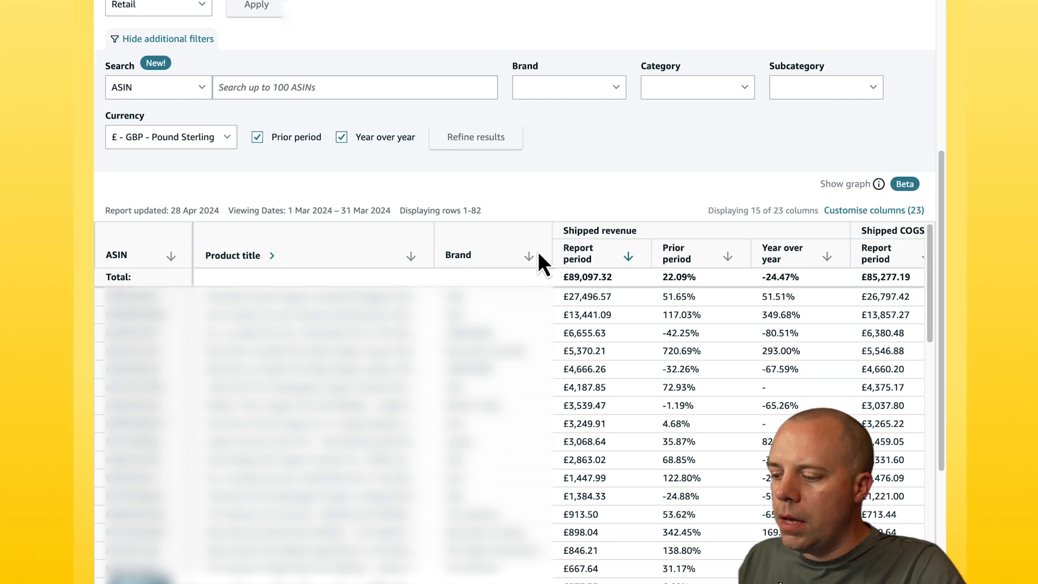
{"action": "scroll", "coordinate": [536, 249], "scroll_direction": "right", "scroll_amount": 6}
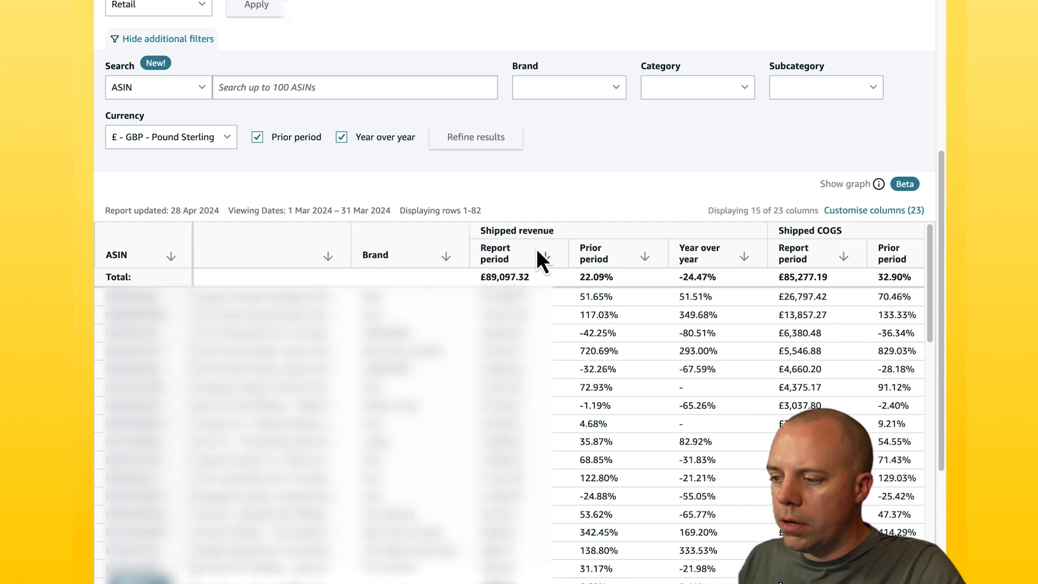
{"action": "scroll", "coordinate": [536, 249], "scroll_direction": "right", "scroll_amount": 1}
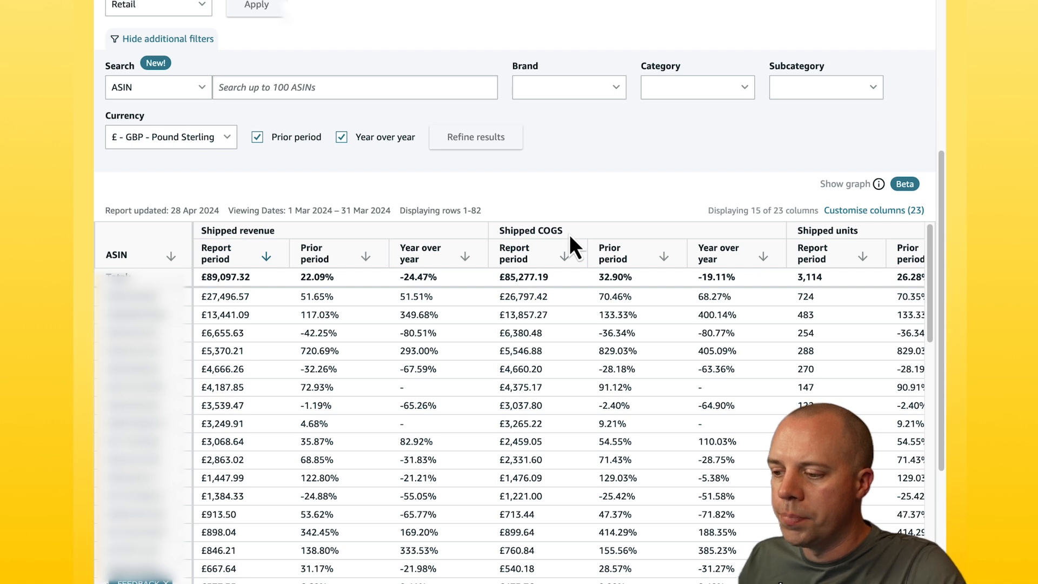
{"action": "scroll", "coordinate": [569, 235], "scroll_direction": "right", "scroll_amount": 8}
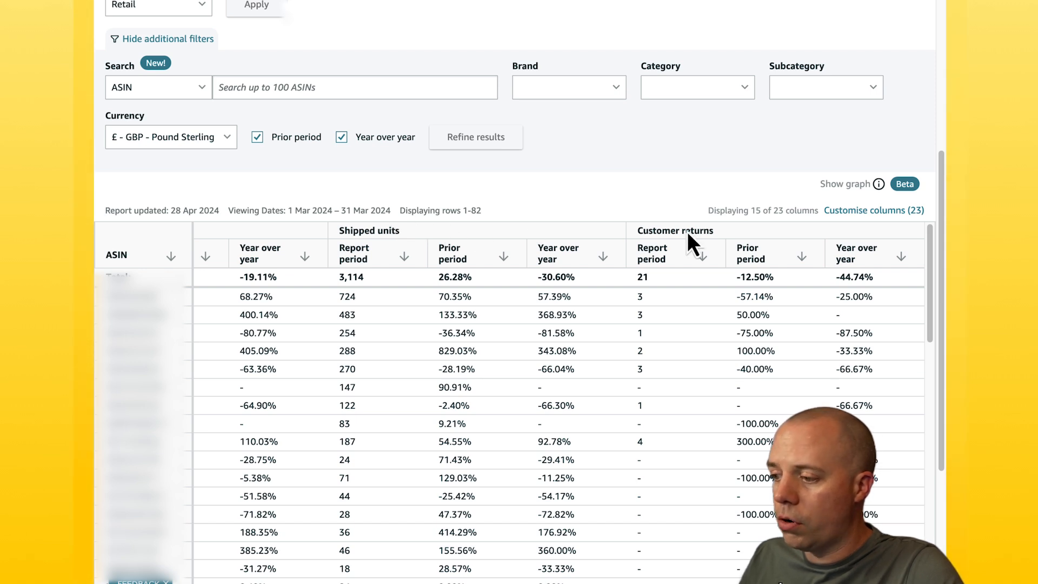
Review the columns that can be included in the Sales report and leave the selection without saving changes
{"action": "left_click", "coordinate": [871, 209]}
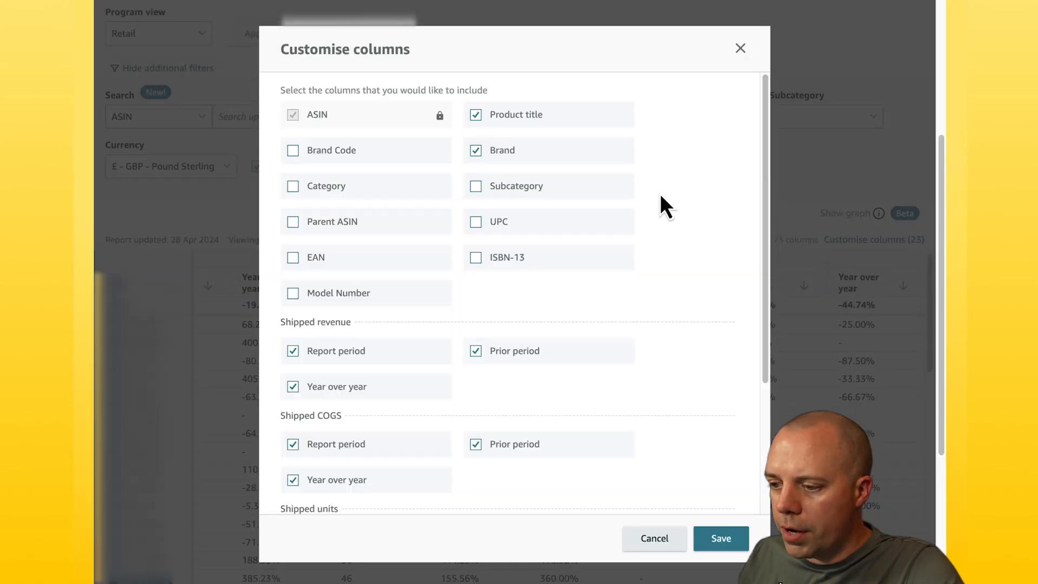
{"action": "scroll", "coordinate": [607, 237], "scroll_direction": "down", "scroll_amount": 4}
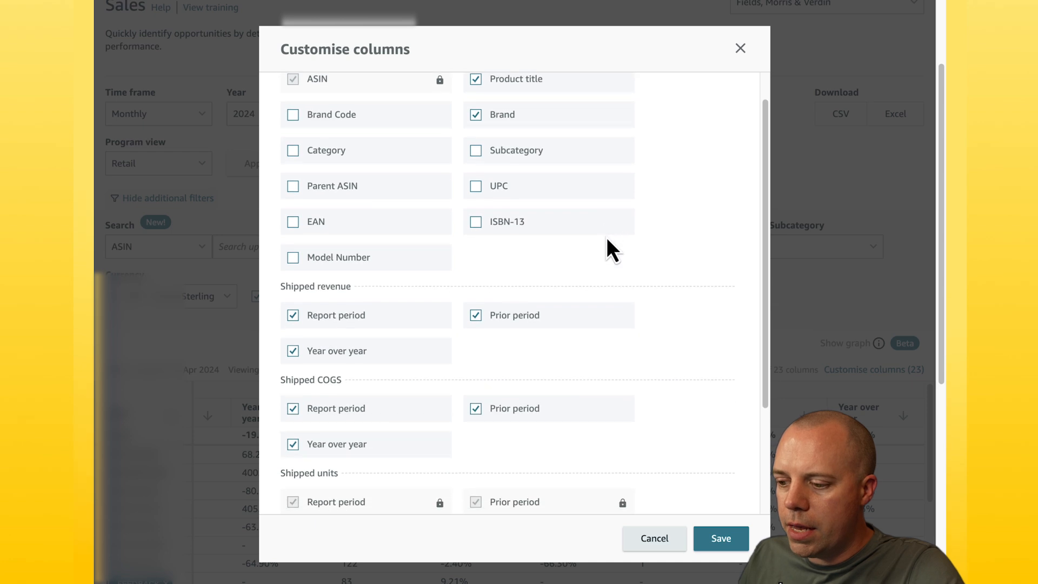
{"action": "scroll", "coordinate": [605, 237], "scroll_direction": "up", "scroll_amount": 4}
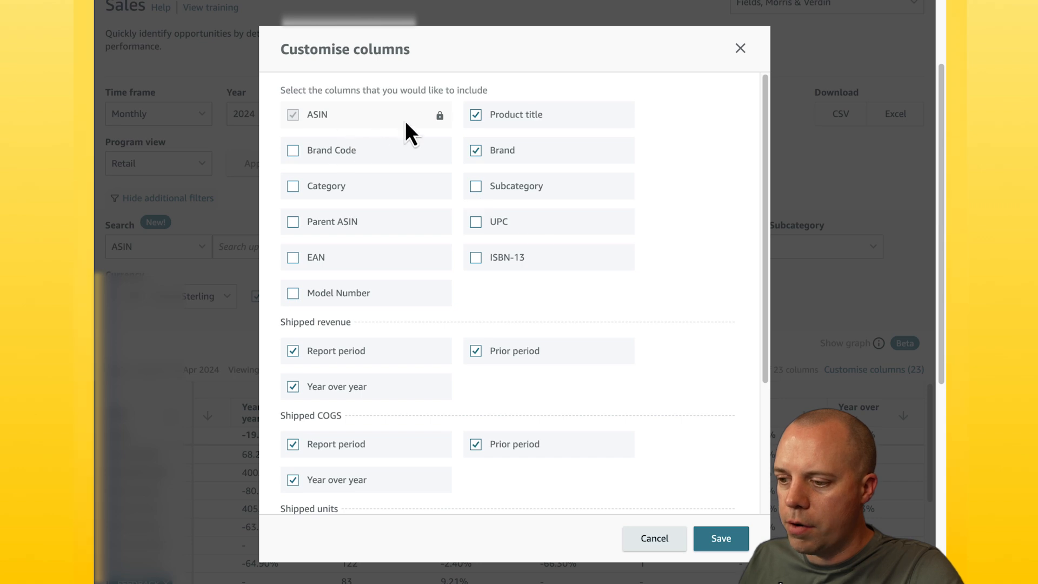
{"action": "left_click", "coordinate": [668, 532]}
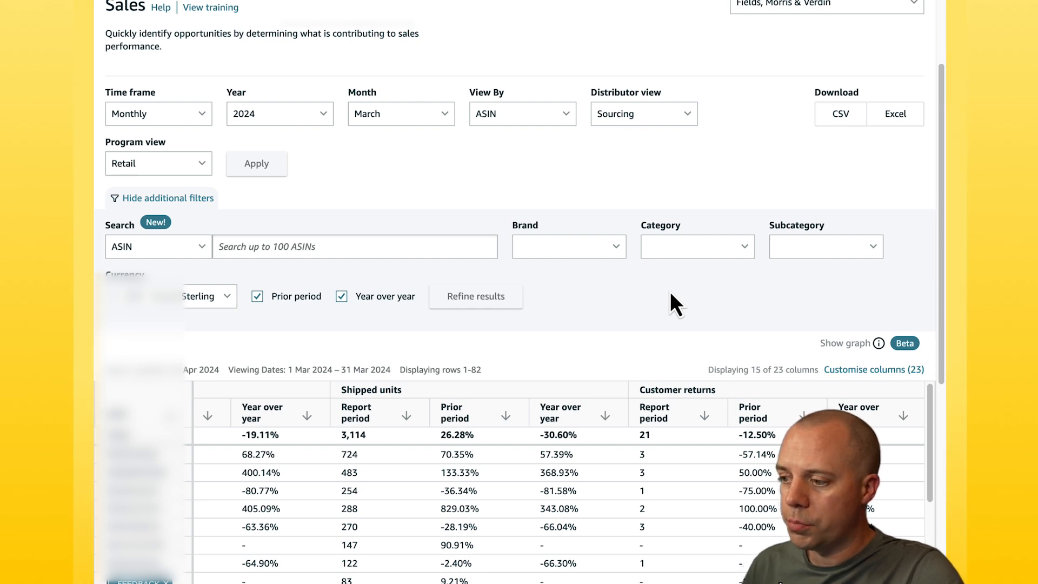
Request an Excel download of the Sales report and check its status in the Download Manager
{"action": "scroll", "coordinate": [869, 140], "scroll_direction": "up", "scroll_amount": 1}
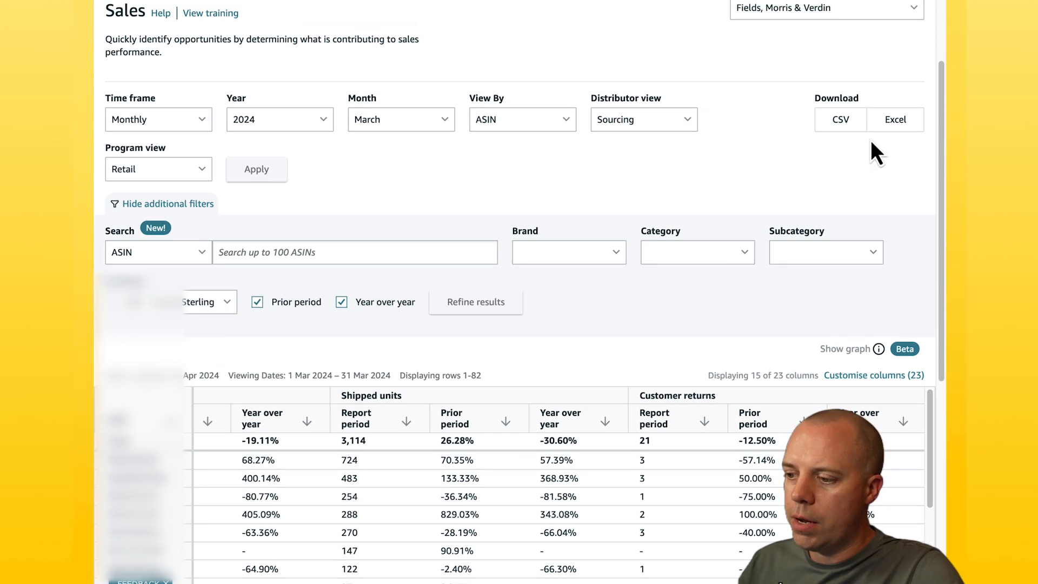
{"action": "left_click", "coordinate": [896, 119]}
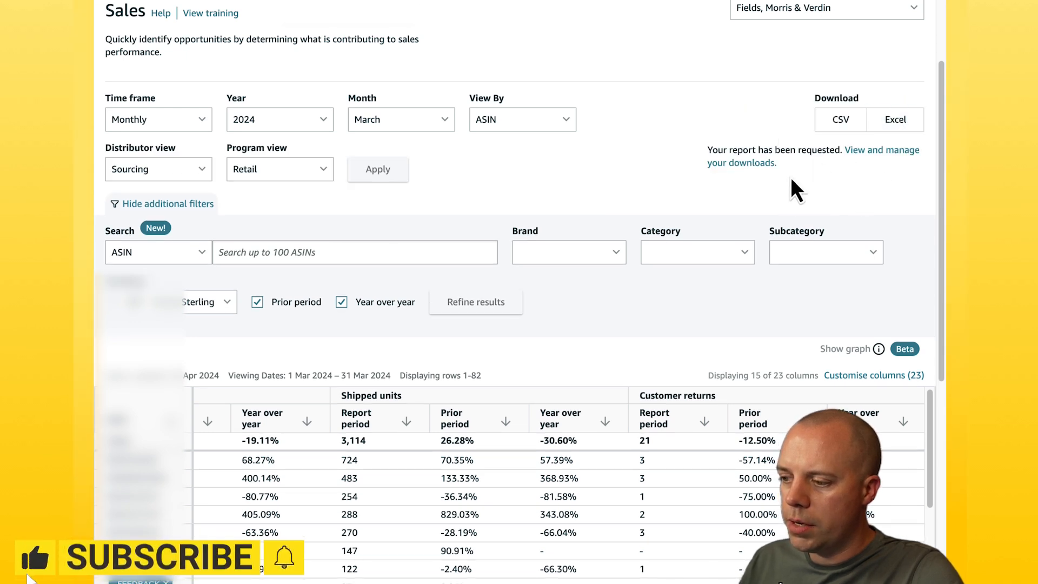
{"action": "scroll", "coordinate": [796, 176], "scroll_direction": "up", "scroll_amount": 1}
{"action": "left_click", "coordinate": [881, 167]}
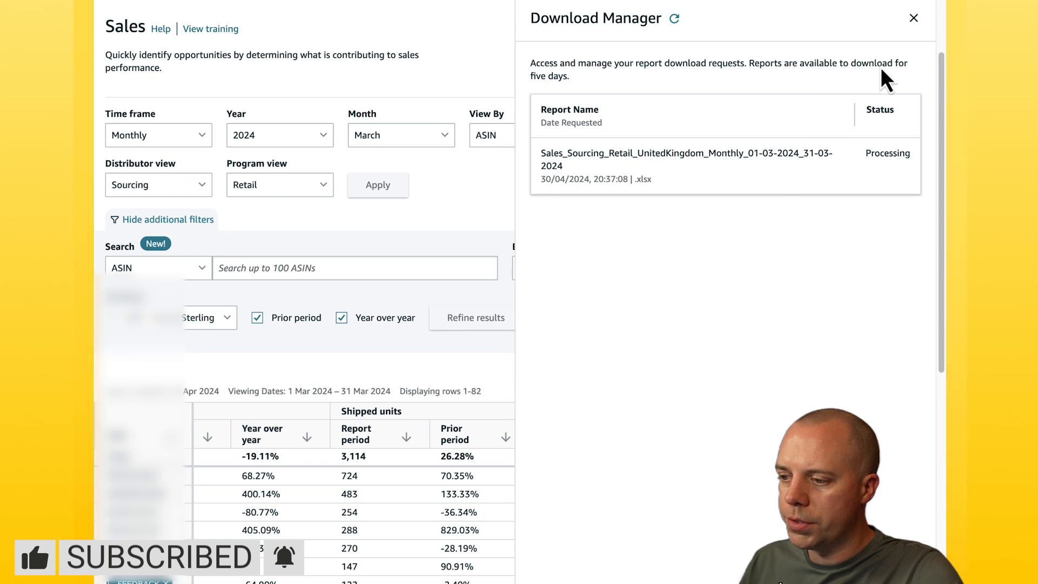
{"action": "left_click", "coordinate": [913, 20]}
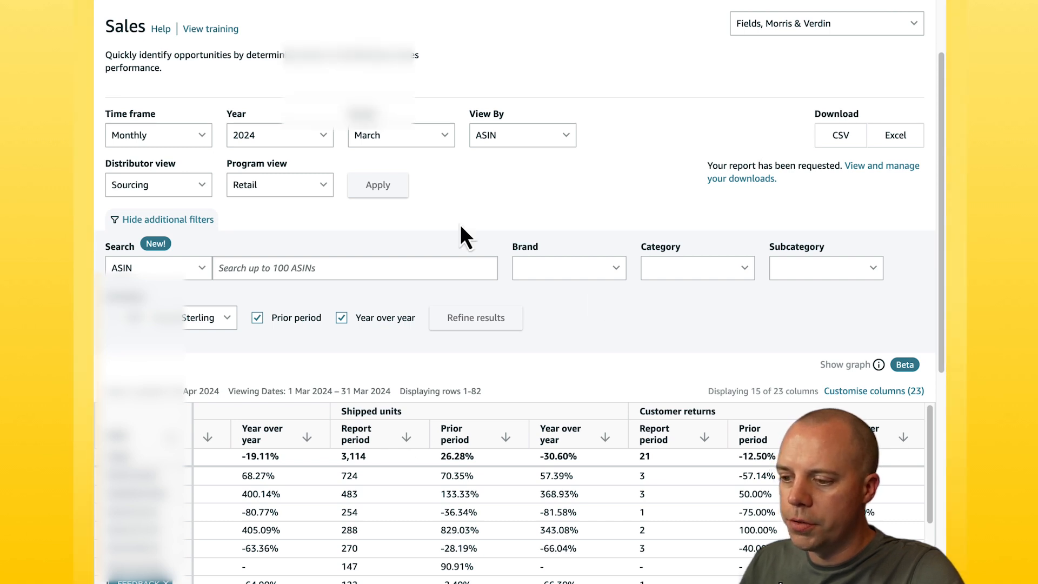
{"action": "scroll", "coordinate": [460, 224], "scroll_direction": "up", "scroll_amount": 2}
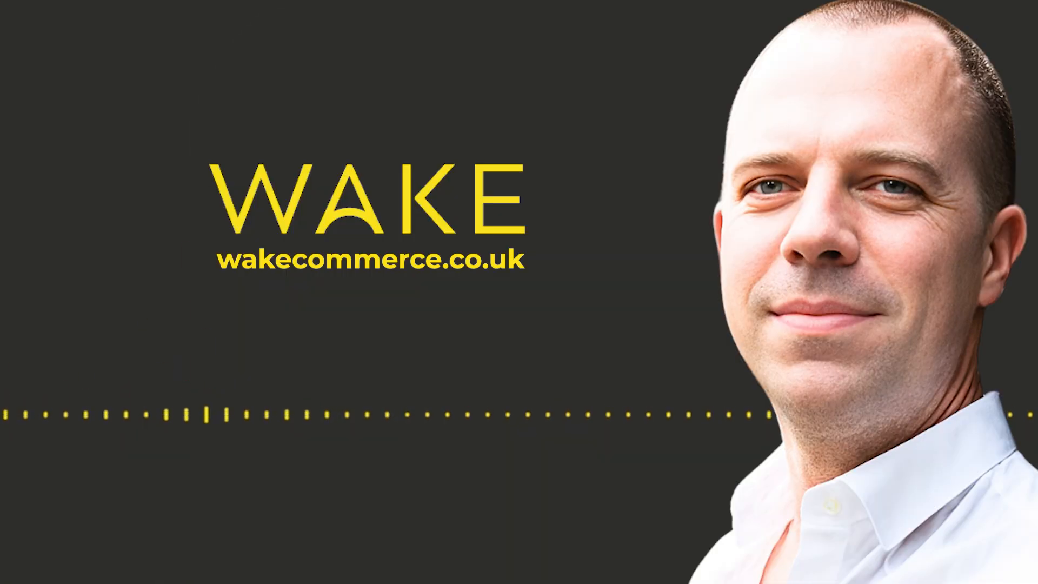